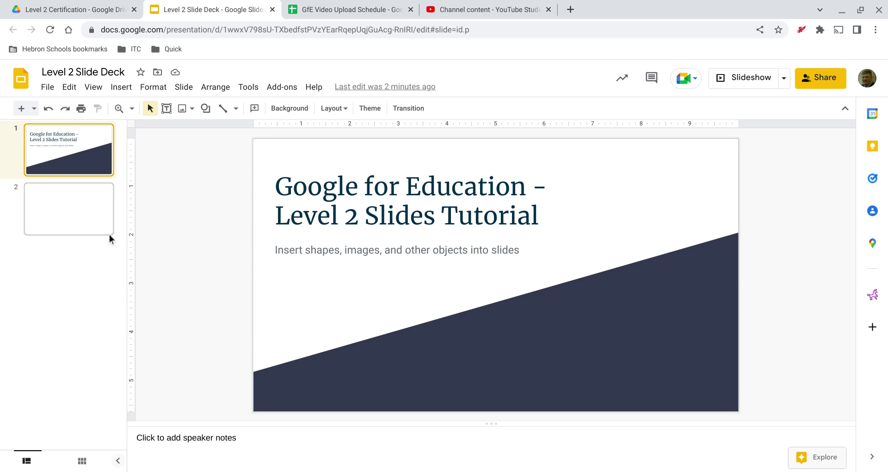
Select the blank slide 2 of the Level 2 Slide Deck in the filmstrip
{"action": "left_click", "coordinate": [78, 229]}
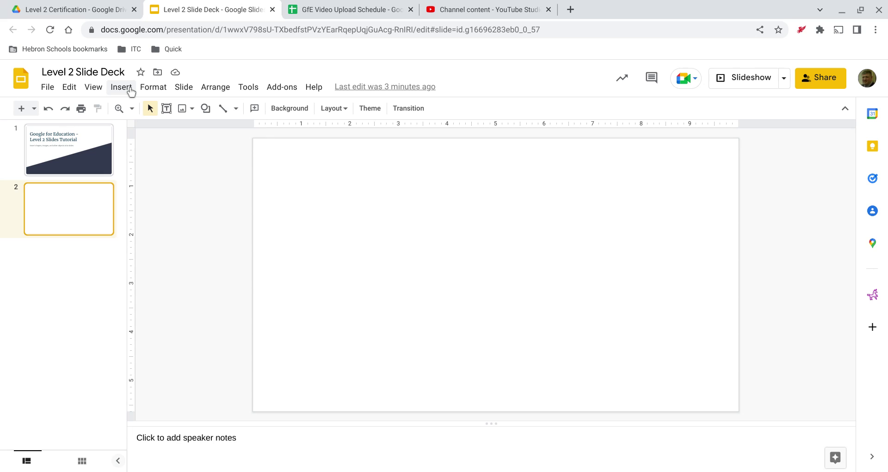
Open the web image search panel via Insert > Image > Search the web
{"action": "left_click", "coordinate": [132, 92]}
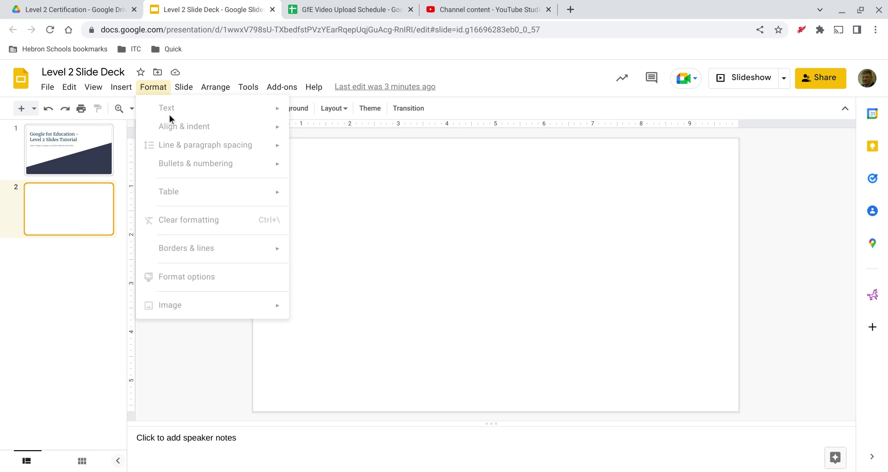
{"action": "mouse_move", "coordinate": [122, 115]}
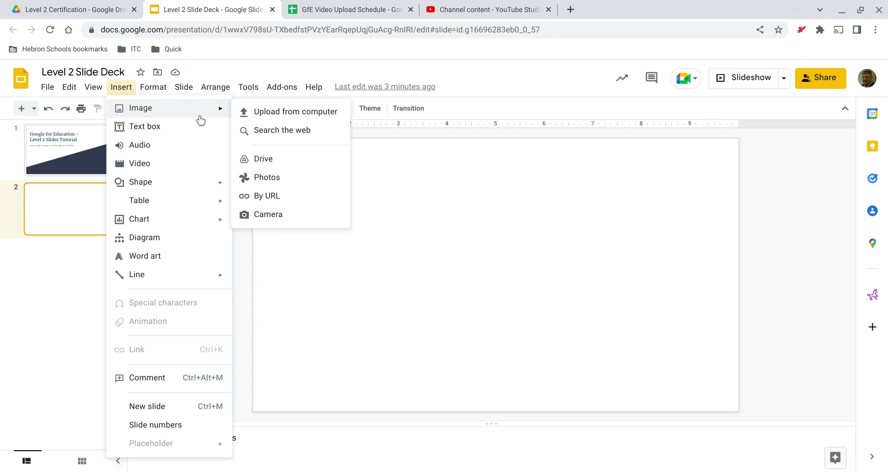
{"action": "left_click", "coordinate": [306, 138]}
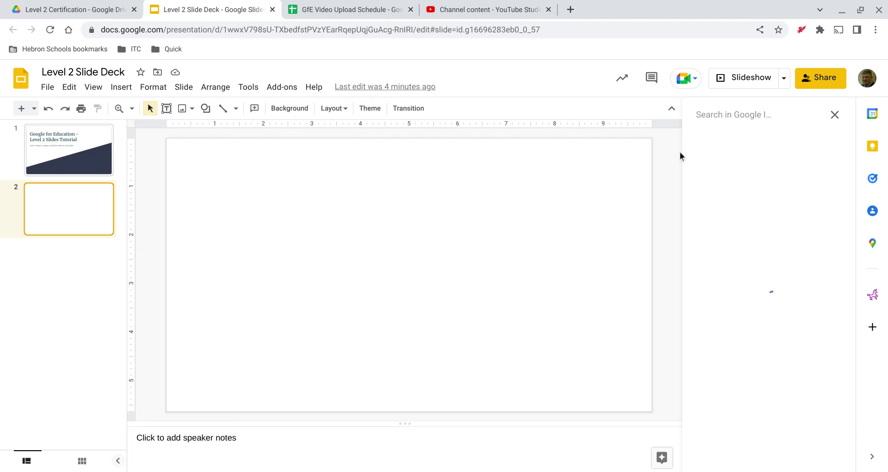
Search images for 'slides' and insert the pink slide sandals photo on slide 2
{"action": "left_click", "coordinate": [716, 121]}
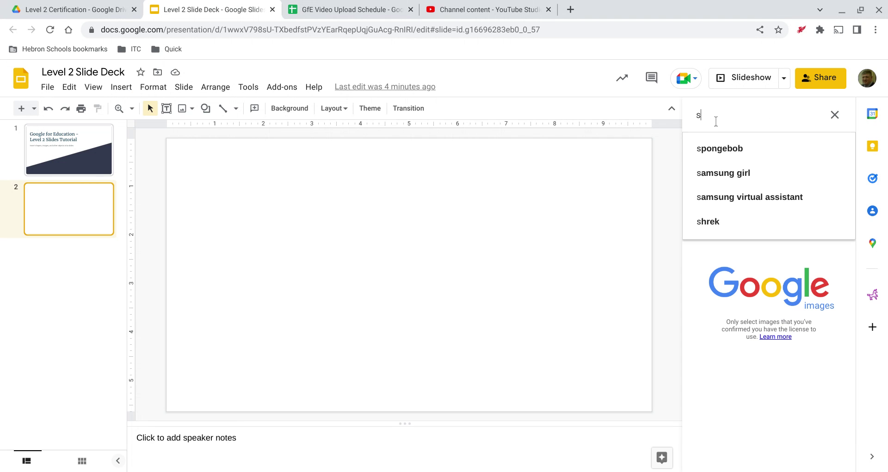
{"action": "type", "text": "slides"}
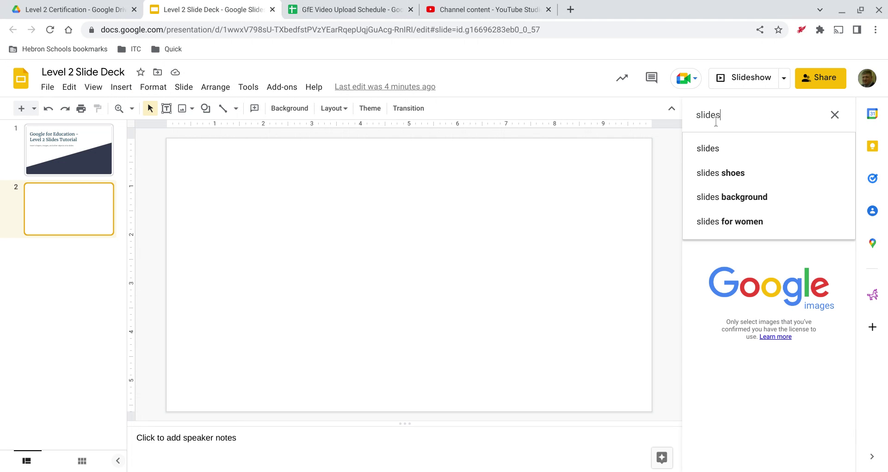
{"action": "key", "text": "Return"}
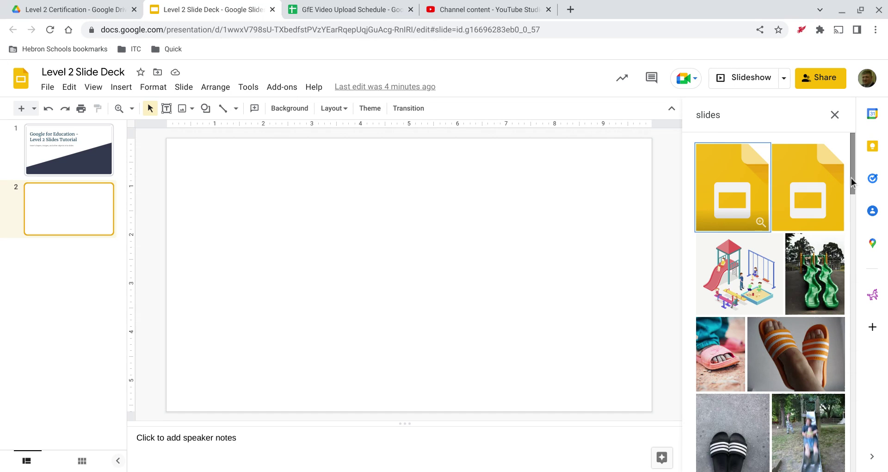
{"action": "scroll", "coordinate": [851, 180], "scroll_direction": "down", "scroll_amount": 3}
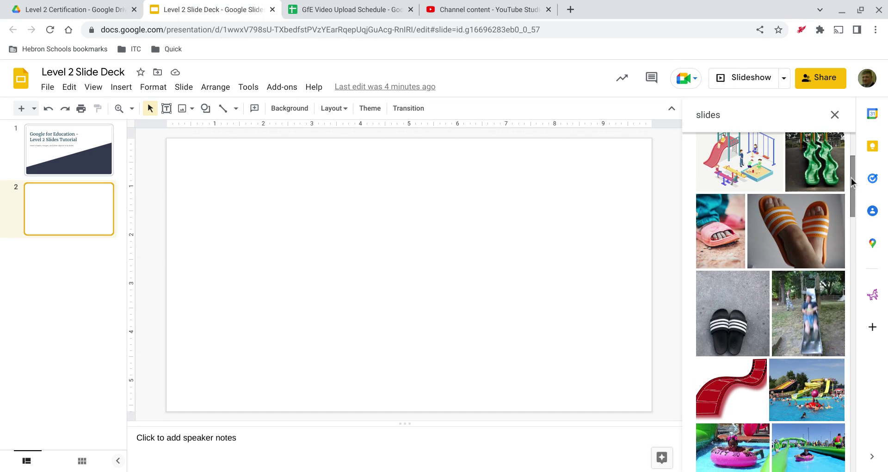
{"action": "scroll", "coordinate": [852, 178], "scroll_direction": "down", "scroll_amount": 1}
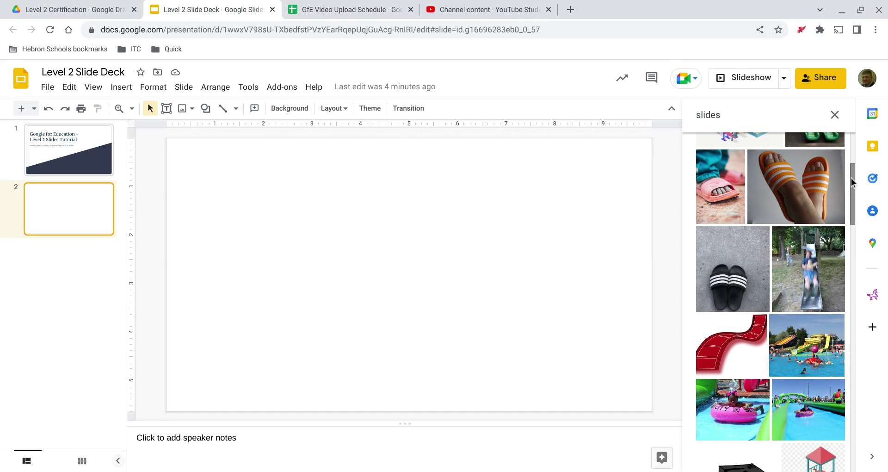
{"action": "left_click", "coordinate": [728, 197]}
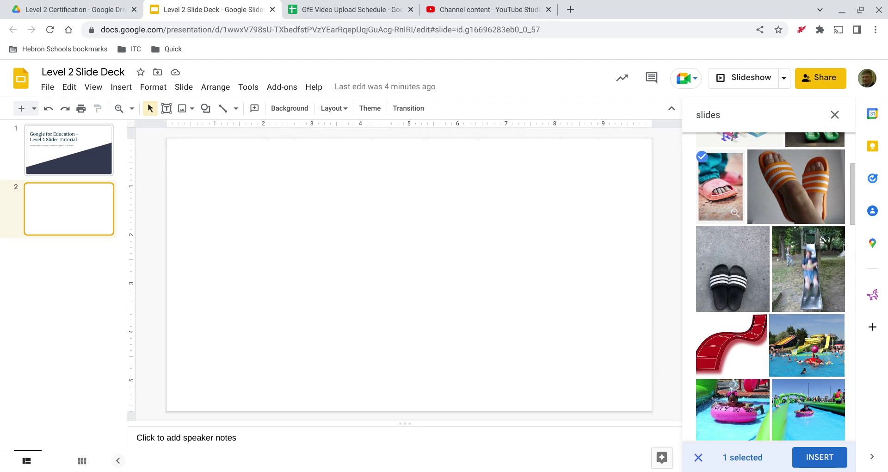
{"action": "left_click", "coordinate": [819, 457]}
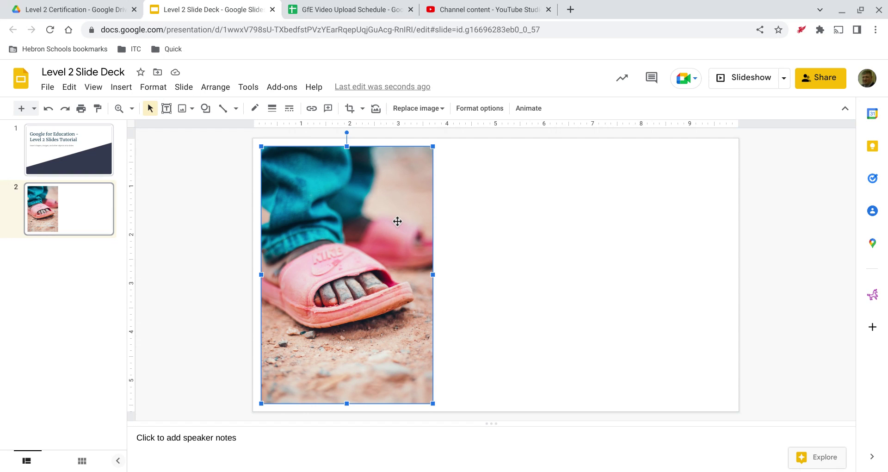
Check the photo's Adjustments settings in Format options, then collapse them again
{"action": "left_click", "coordinate": [486, 116]}
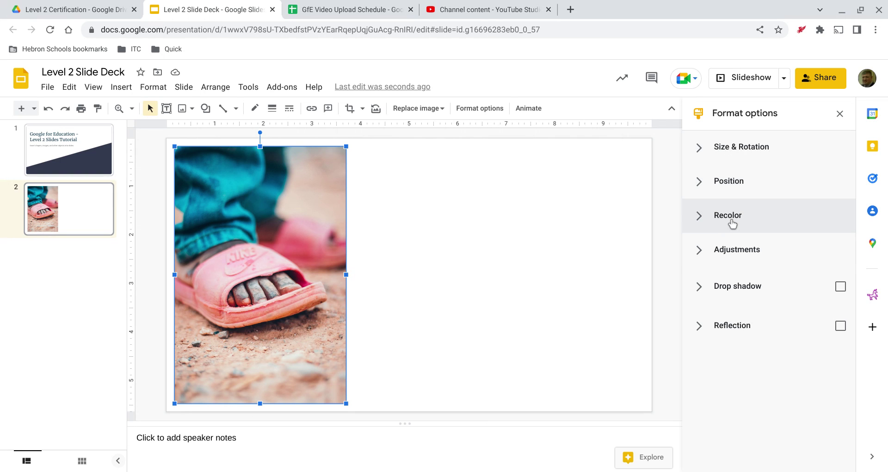
{"action": "left_click", "coordinate": [705, 272]}
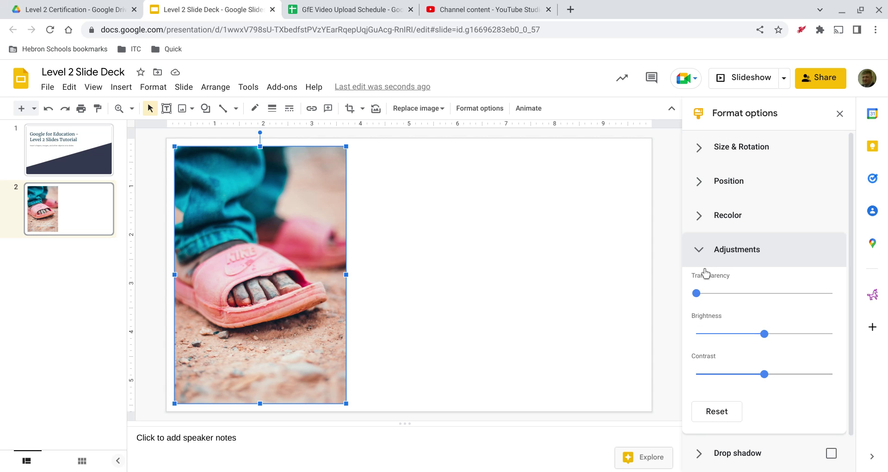
{"action": "left_click", "coordinate": [705, 270]}
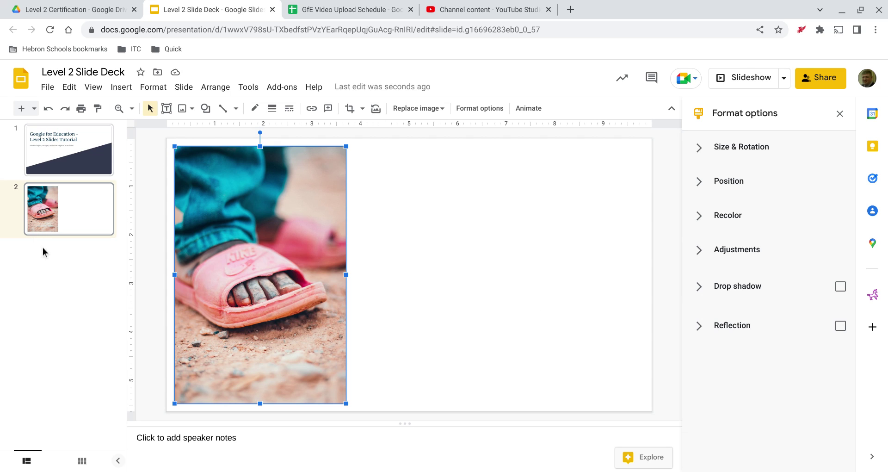
Add a new Blank layout slide after slide 2
{"action": "left_click", "coordinate": [55, 261]}
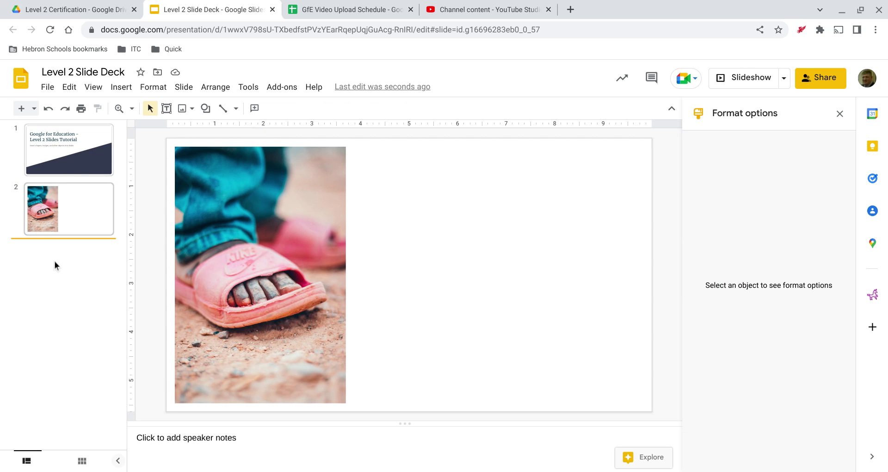
{"action": "left_click", "coordinate": [34, 109]}
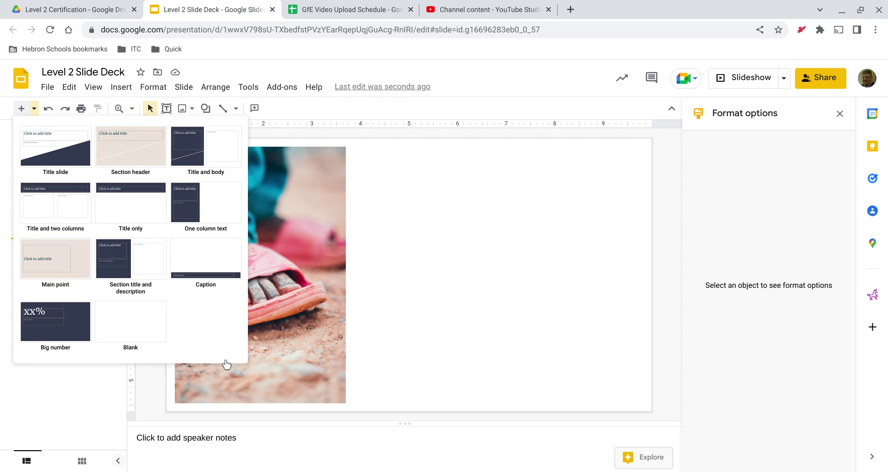
{"action": "left_click", "coordinate": [129, 332]}
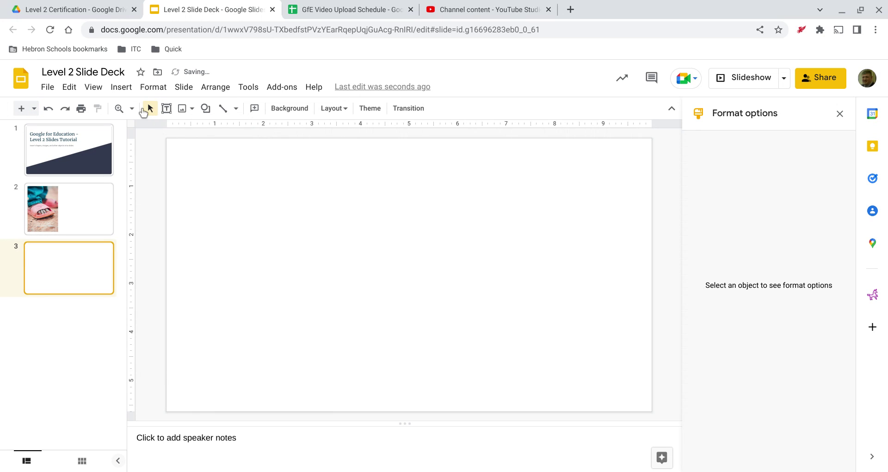
Pick the lightning bolt from Insert > Shape > Shapes
{"action": "left_click", "coordinate": [122, 87]}
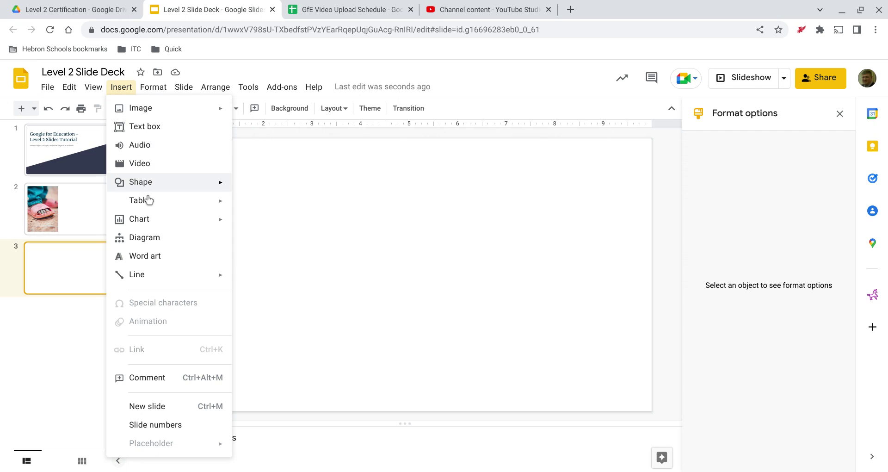
{"action": "mouse_move", "coordinate": [148, 200]}
{"action": "mouse_move", "coordinate": [263, 198]}
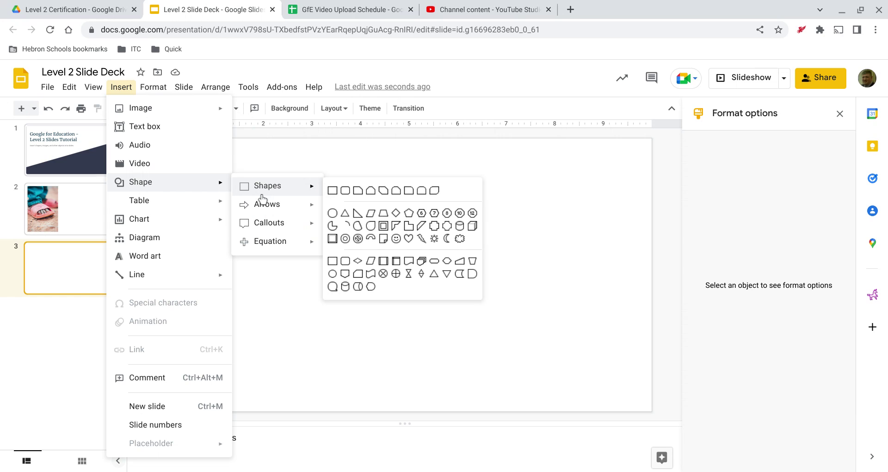
{"action": "mouse_move", "coordinate": [270, 212]}
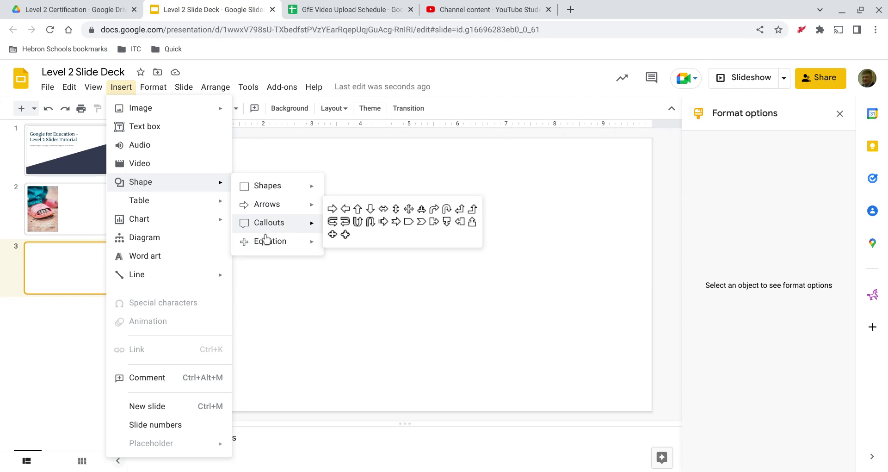
{"action": "mouse_move", "coordinate": [267, 241]}
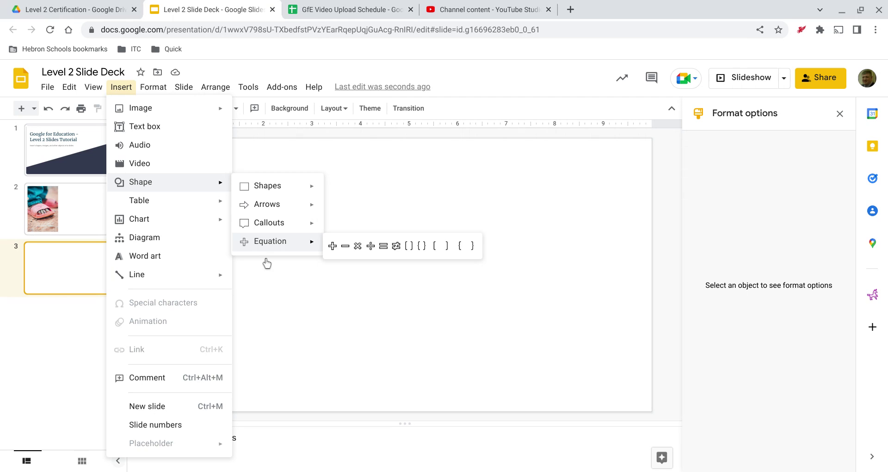
{"action": "mouse_move", "coordinate": [283, 188]}
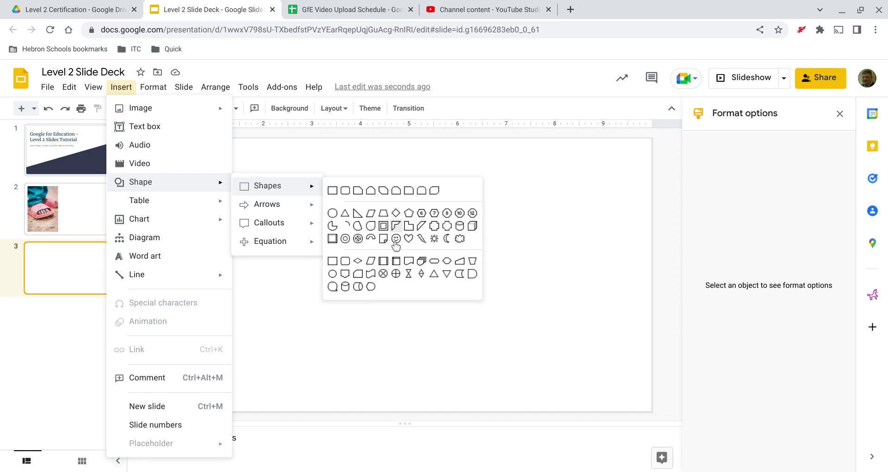
{"action": "left_click", "coordinate": [421, 260]}
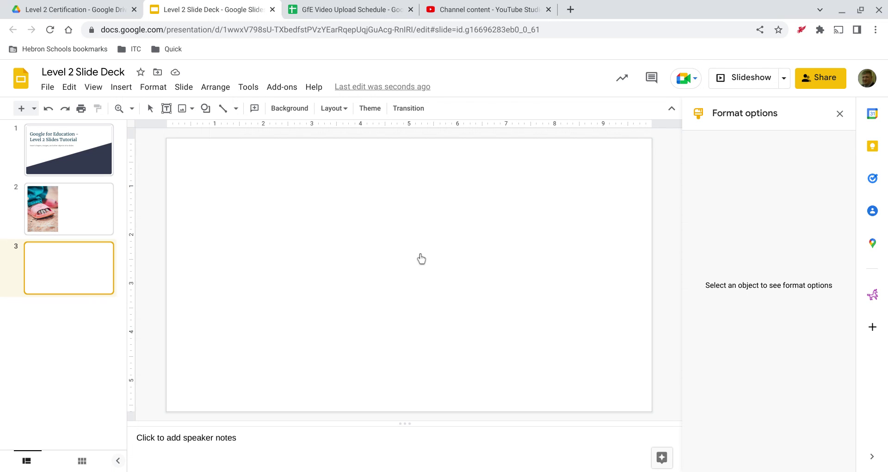
Place the lightning bolt on slide 3 and fill it bright yellow
{"action": "left_click", "coordinate": [420, 241]}
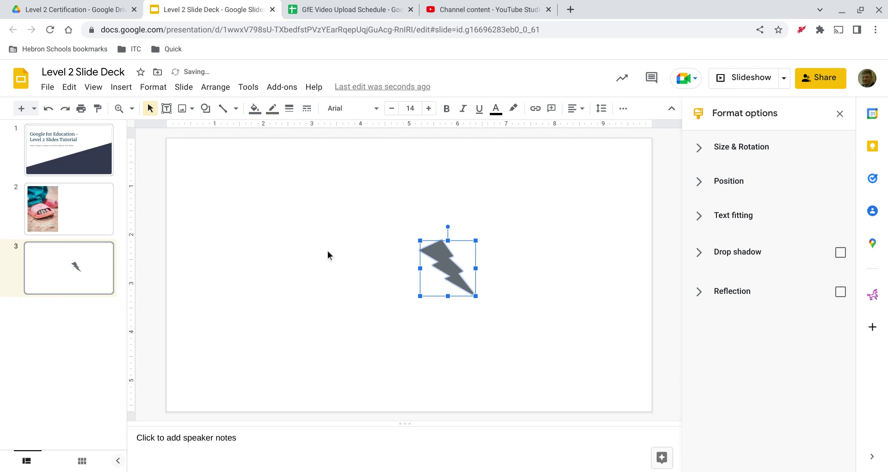
{"action": "left_click", "coordinate": [443, 291]}
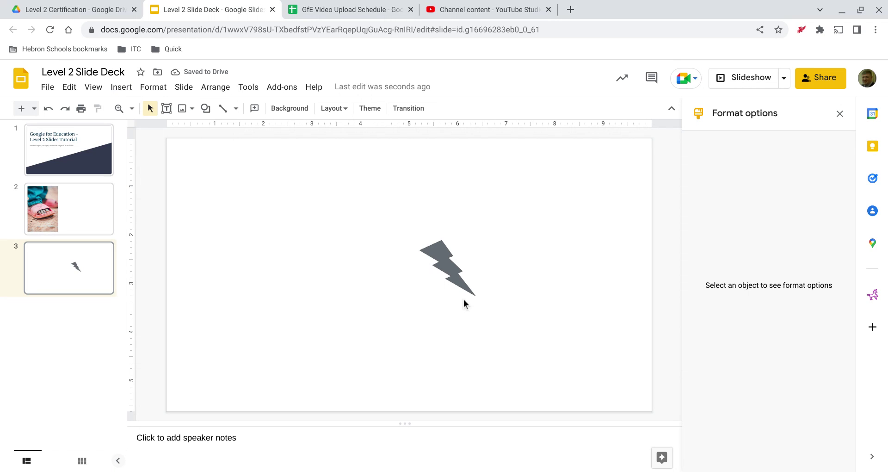
{"action": "left_click", "coordinate": [450, 288]}
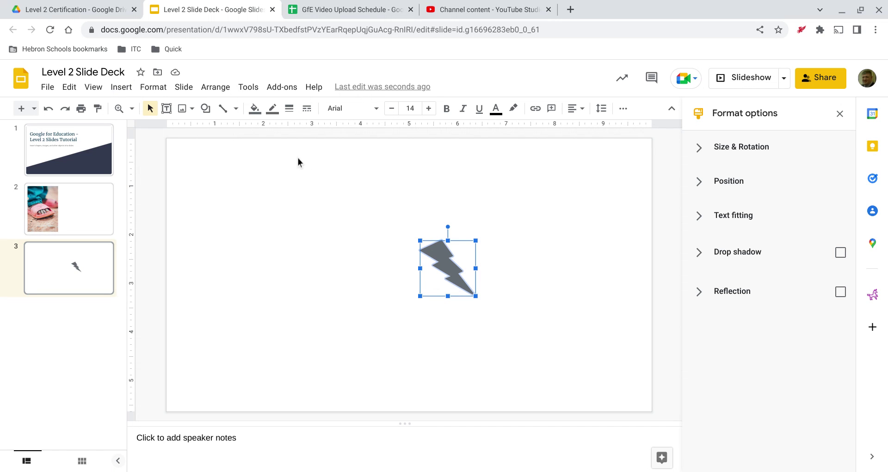
{"action": "left_click", "coordinate": [255, 109]}
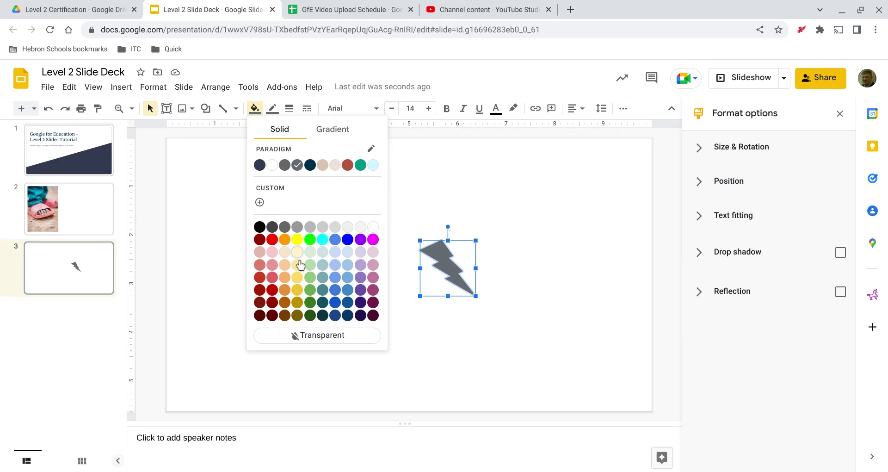
{"action": "left_click", "coordinate": [297, 239]}
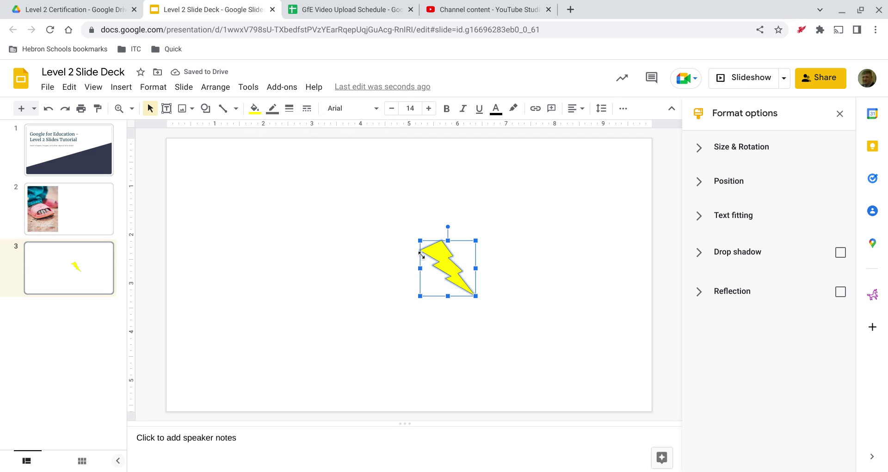
Enlarge the bolt, tilt it about 15 degrees, and move it to the slide's right side
{"action": "left_click_drag", "start_coordinate": [421, 253], "coordinate": [293, 150]}
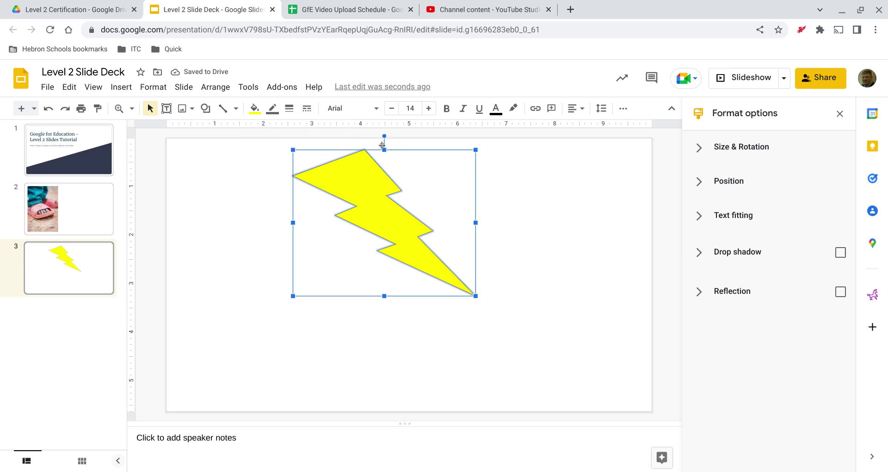
{"action": "left_click_drag", "start_coordinate": [384, 136], "coordinate": [433, 141]}
{"action": "key", "text": "ctrl+z"}
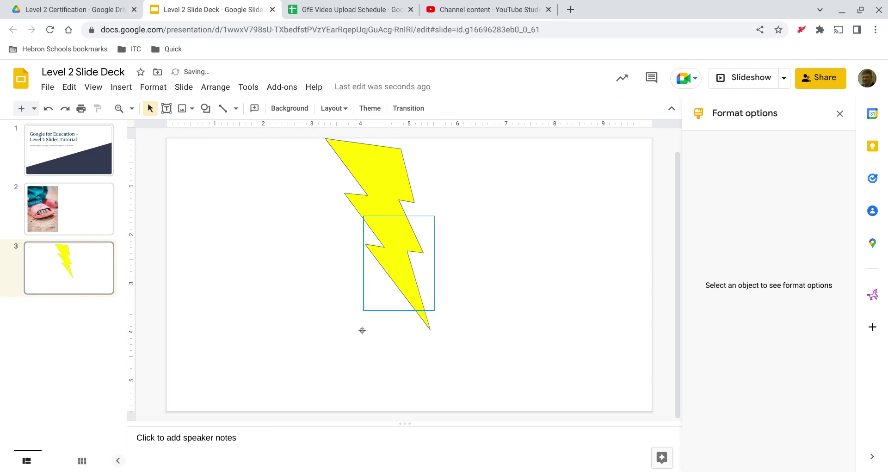
{"action": "key", "text": "ctrl+y"}
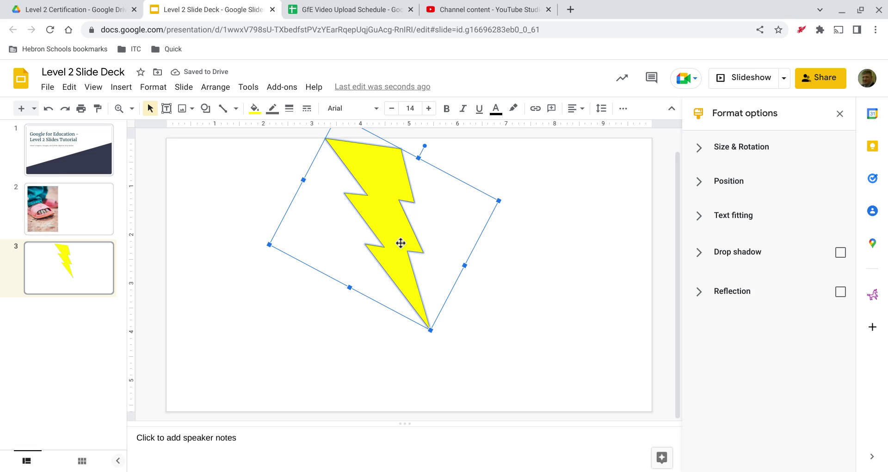
{"action": "left_click_drag", "start_coordinate": [381, 243], "coordinate": [264, 317]}
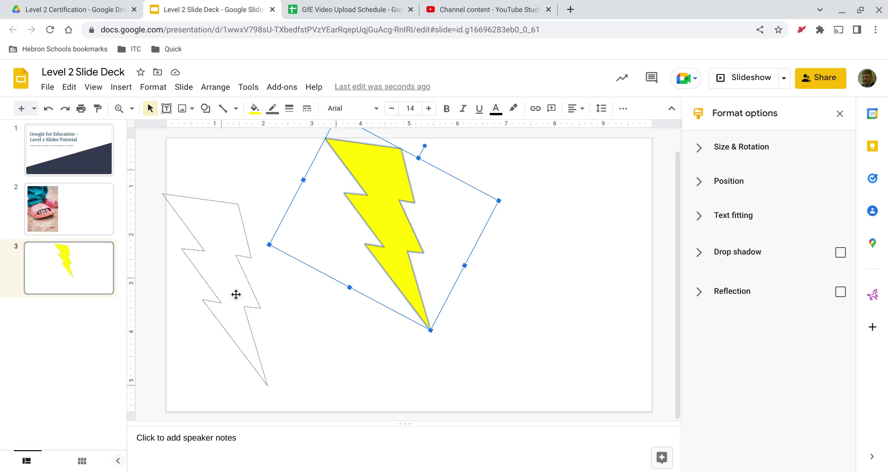
{"action": "left_click_drag", "start_coordinate": [236, 294], "coordinate": [595, 274]}
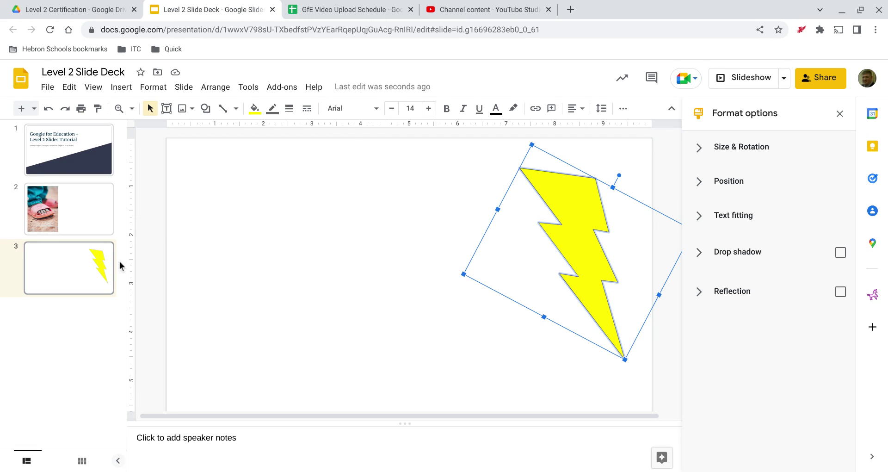
{"action": "left_click", "coordinate": [55, 338]}
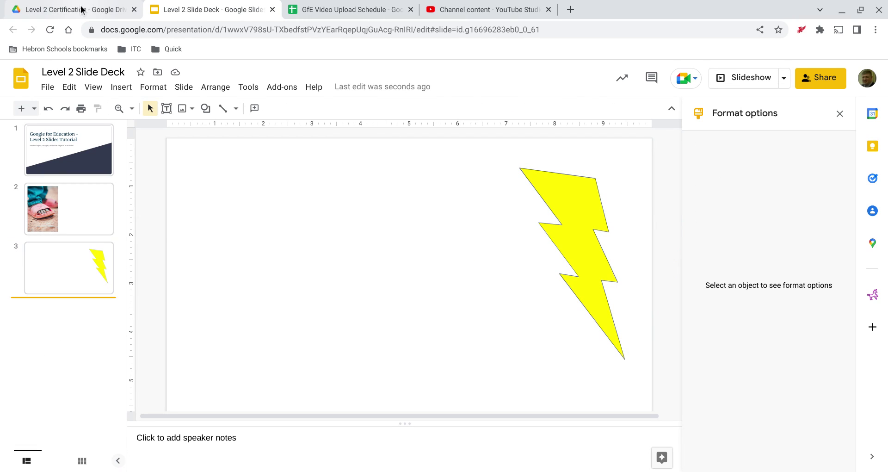
Open the Insert menu on slide 3
{"action": "left_click", "coordinate": [121, 87]}
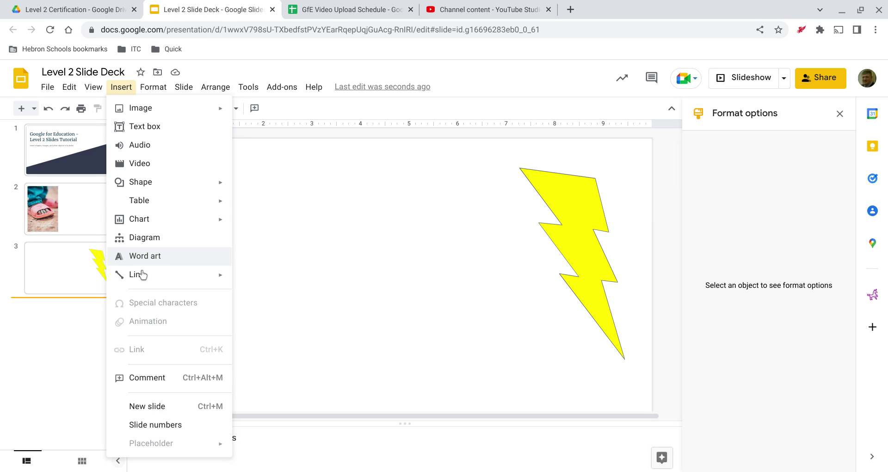
{"action": "mouse_move", "coordinate": [141, 276]}
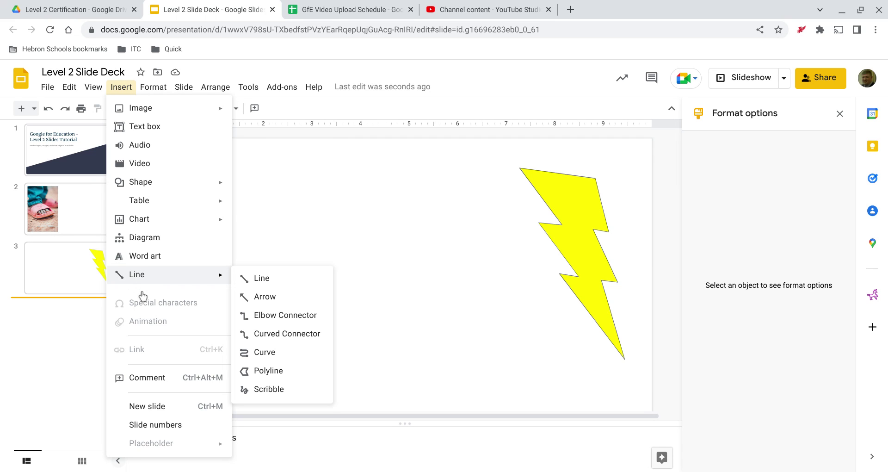